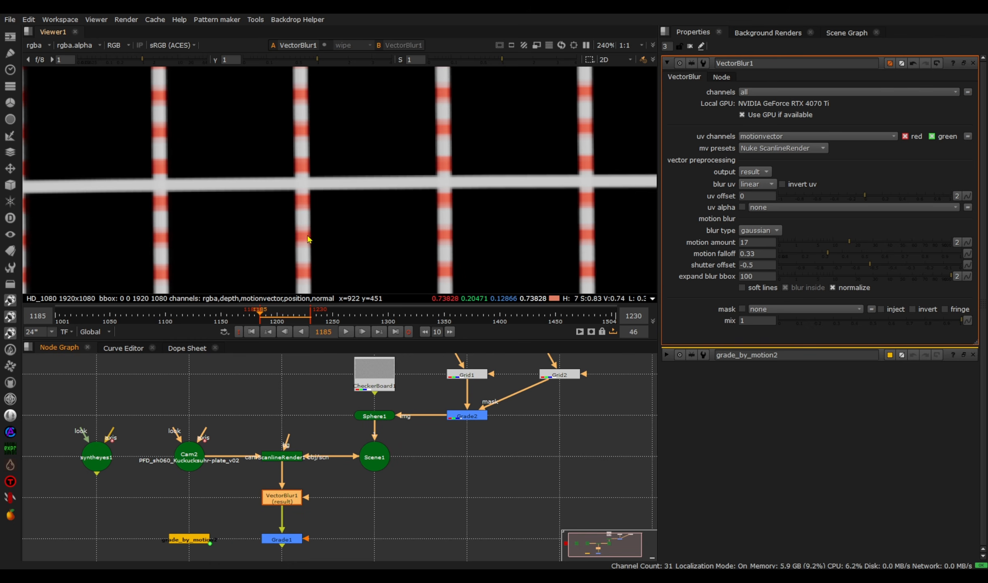
# - Play back the blurred render and scrub to frame 1211, where the motion blur is strong
pyautogui.click(345, 331)
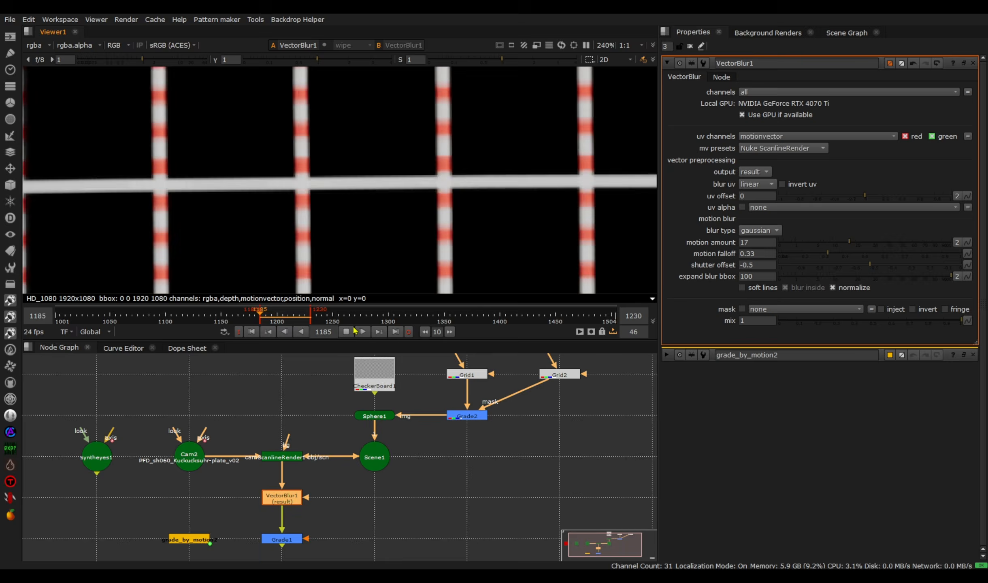
pyautogui.click(346, 332)
pyautogui.click(252, 331)
pyautogui.click(346, 331)
pyautogui.click(345, 331)
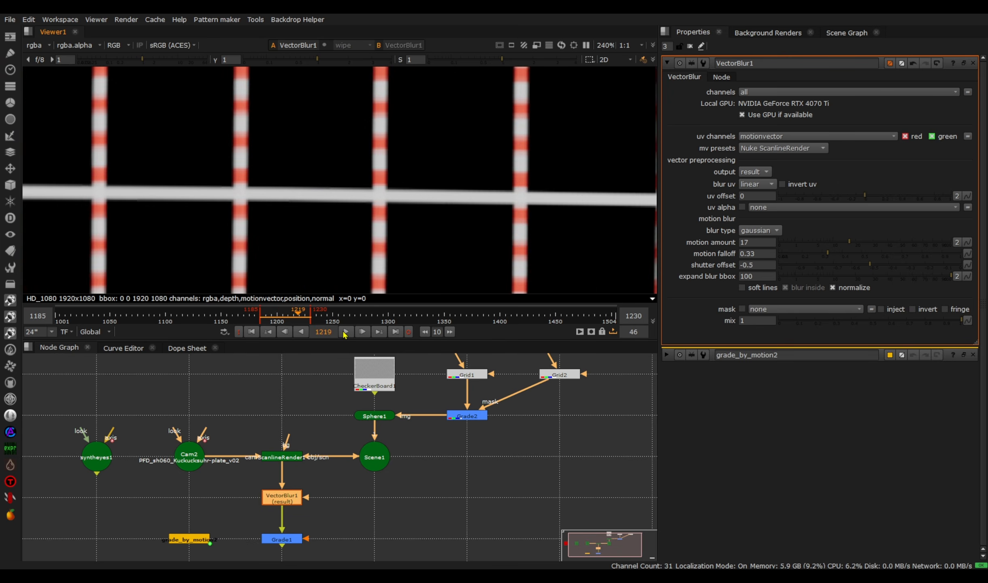
pyautogui.moveTo(279, 317); pyautogui.dragTo(291, 318)
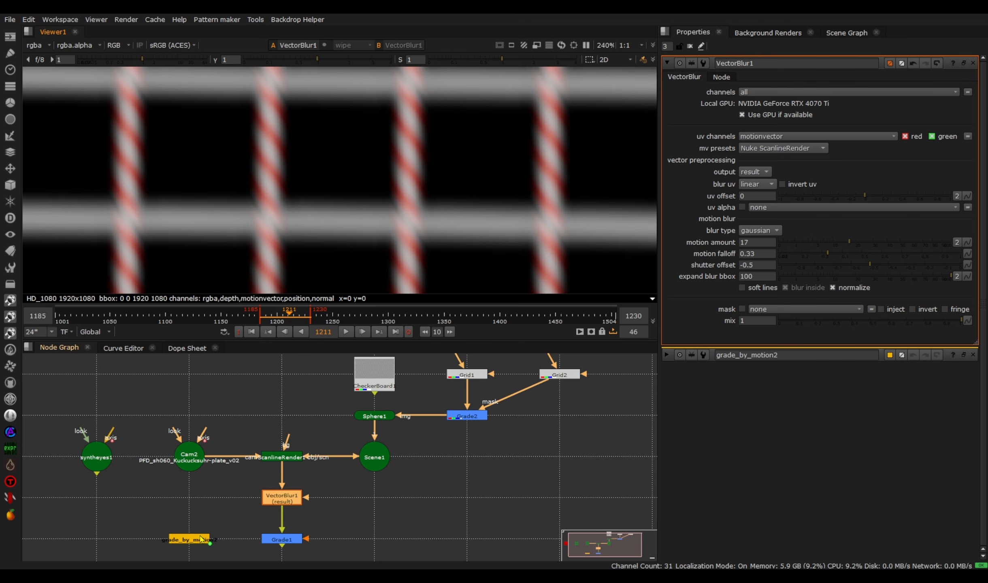
# - Open the grade_by_motion2 node's settings and set its camera name to Cam2
pyautogui.doubleClick(200, 538)
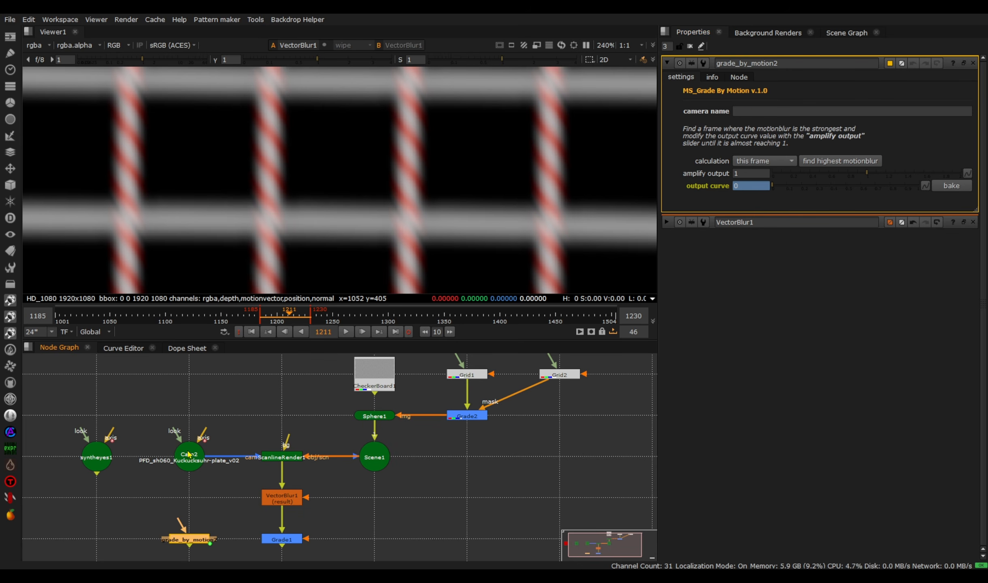
pyautogui.click(783, 110)
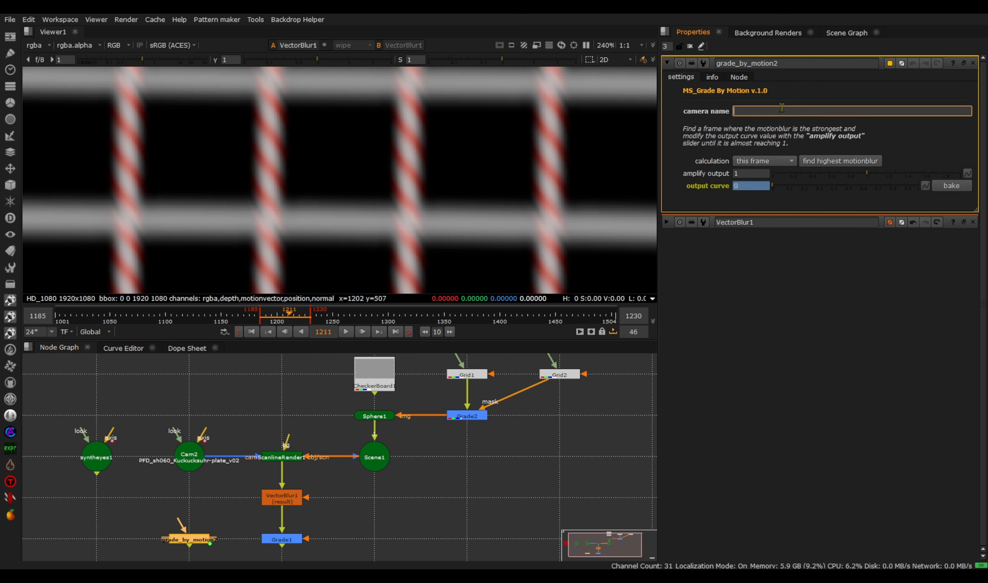
pyautogui.write('Cam2')
pyautogui.press('Return')
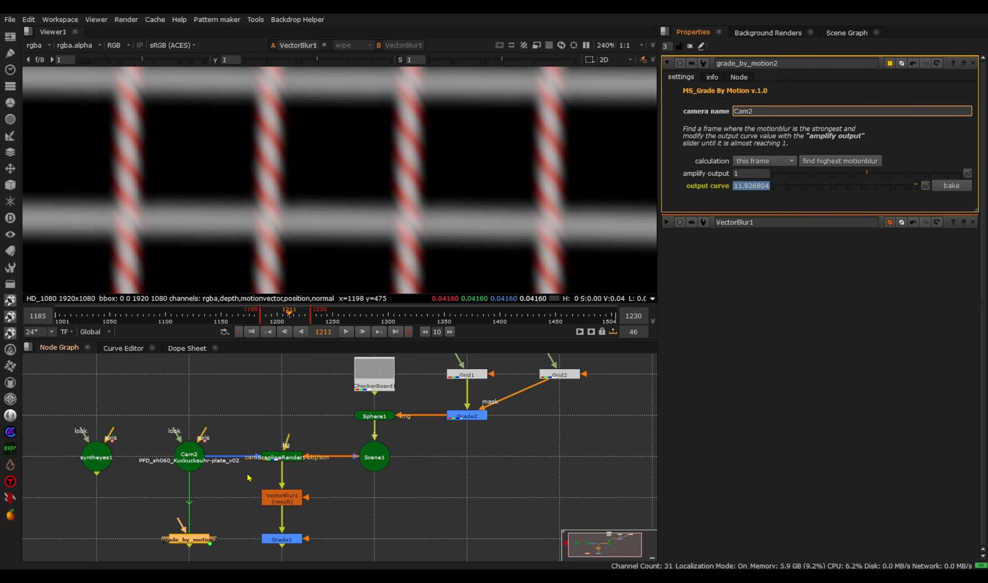
pyautogui.click(719, 133)
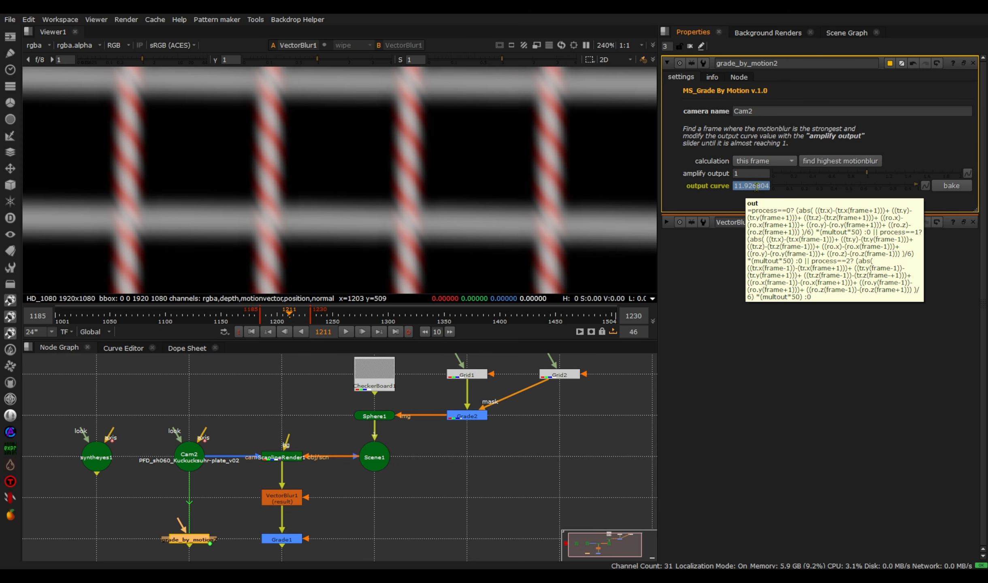
# - Compare the output curve between frames 1211 and 1216, and move the playhead to the frame with the highest motion blur
pyautogui.click(362, 332)
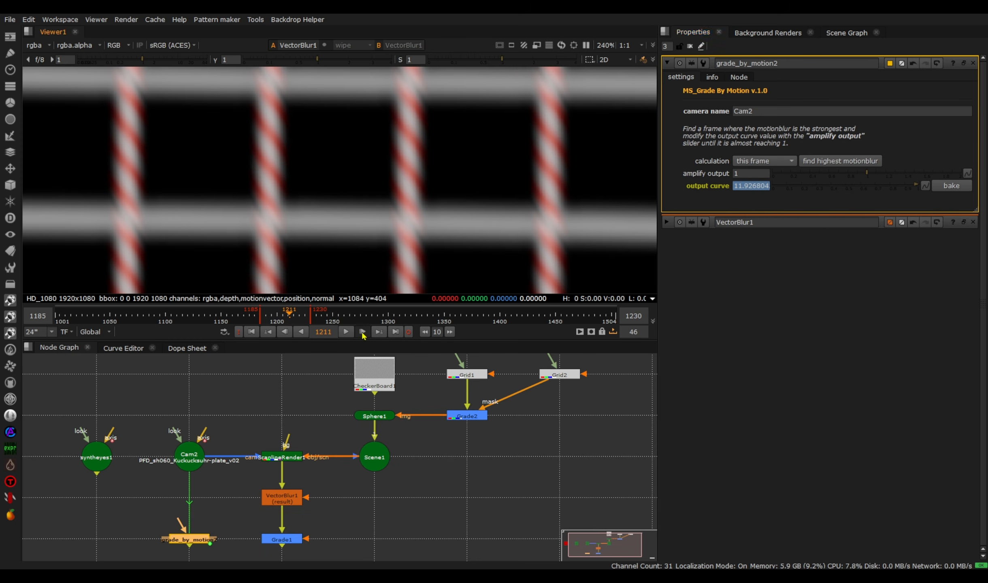
pyautogui.click(362, 332)
pyautogui.click(362, 332)
pyautogui.click(362, 332)
pyautogui.click(362, 331)
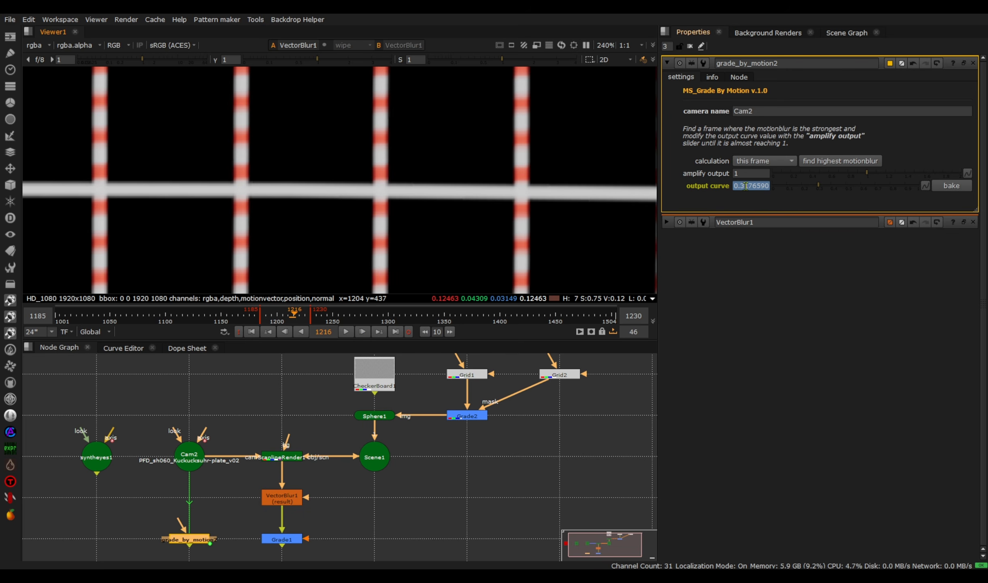
pyautogui.click(286, 332)
pyautogui.click(285, 331)
pyautogui.click(285, 332)
pyautogui.click(285, 331)
pyautogui.click(286, 332)
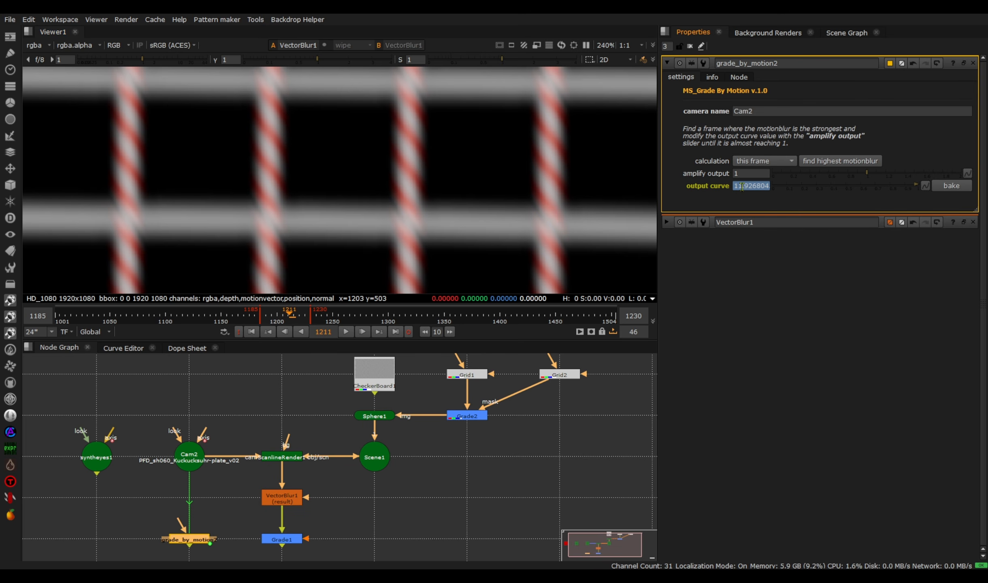
pyautogui.moveTo(747, 185)
pyautogui.click(843, 162)
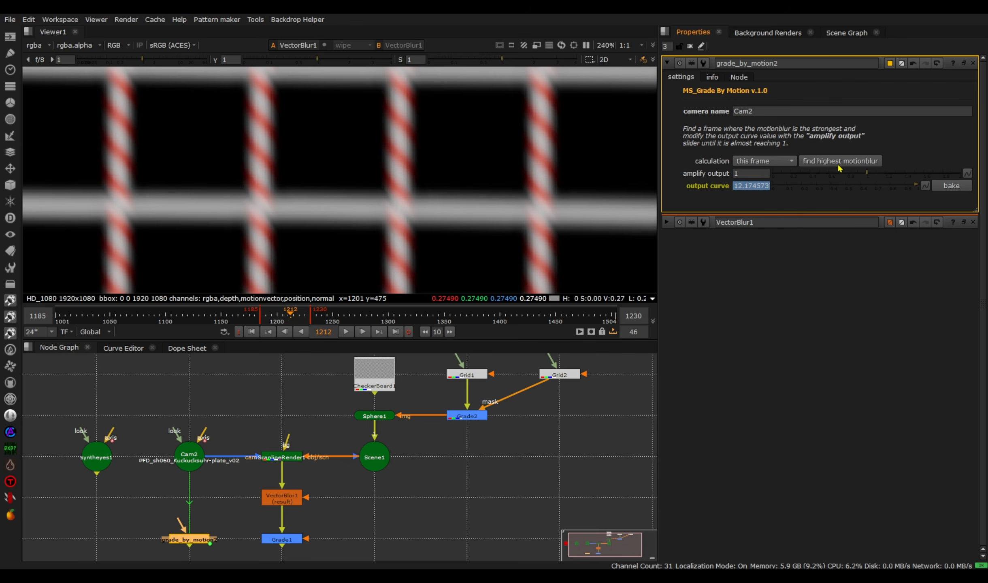
# - Set grade_by_motion2's amplify output to 0.0821 and bake its output curve
pyautogui.click(754, 173)
pyautogui.press('BackSpace')
pyautogui.write('.7')
pyautogui.press('Return')
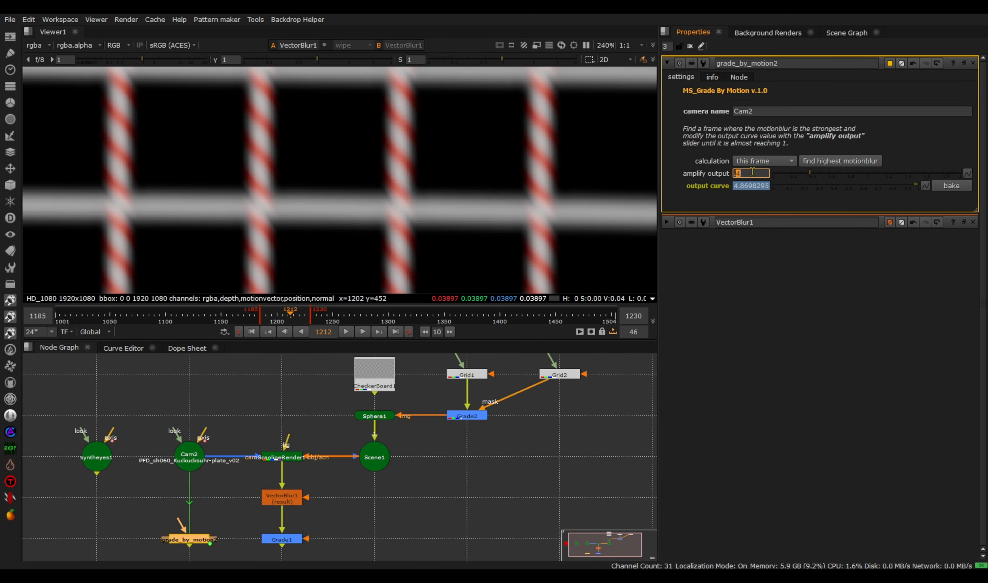
pyautogui.press('Down')
pyautogui.press('Down')
pyautogui.press('Down')
pyautogui.press('Down')
pyautogui.press('Down')
pyautogui.press('Up')
pyautogui.press('Up')
pyautogui.press('Up')
pyautogui.press('Up')
pyautogui.press('Up')
pyautogui.press('Up')
pyautogui.press('Up')
pyautogui.press('Up')
pyautogui.press('Up')
pyautogui.click(954, 187)
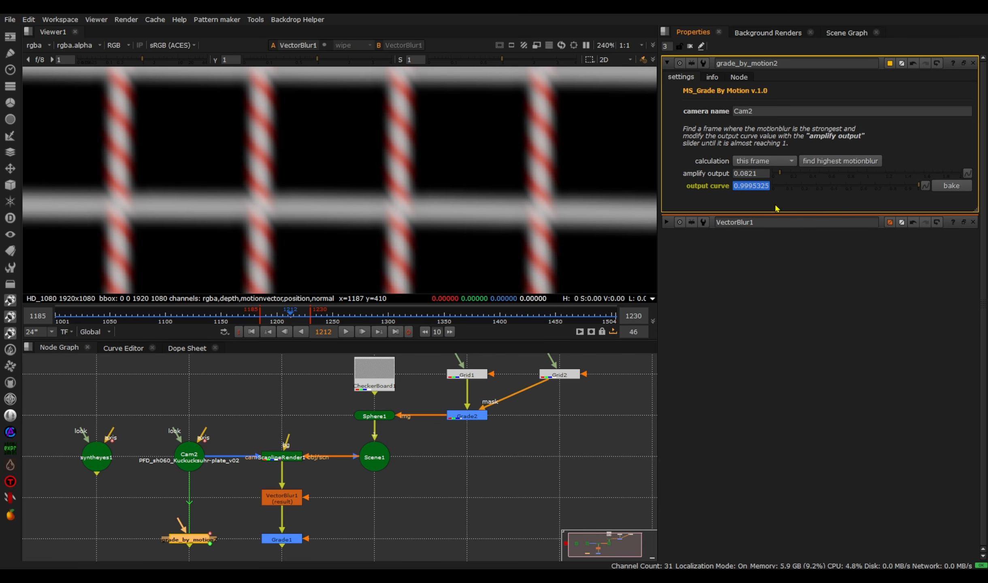
# - View the Grade1 output and toggle VectorBlur1 off and on to compare brightness with and without blur
pyautogui.doubleClick(284, 539)
pyautogui.press('1')
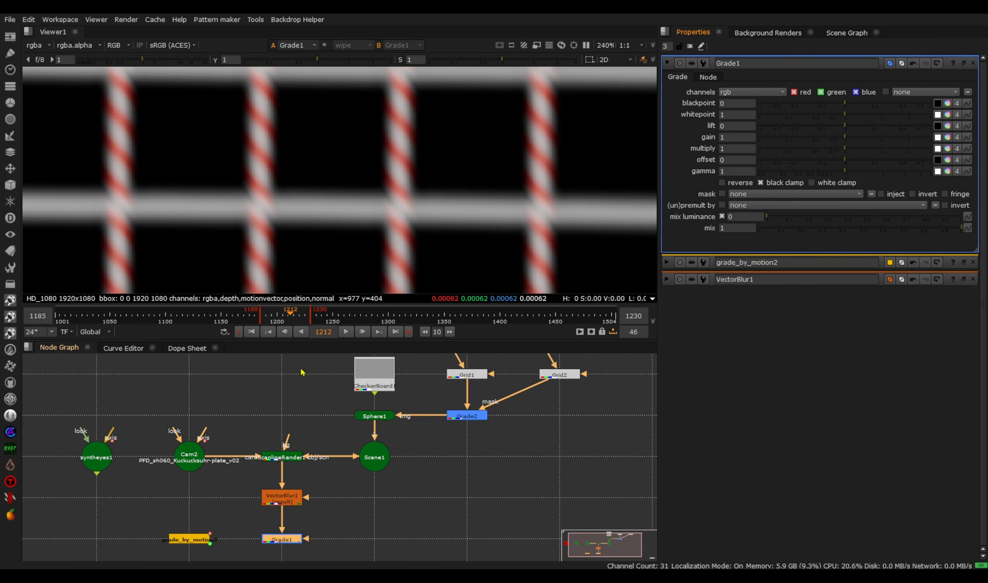
pyautogui.doubleClick(283, 503)
pyautogui.press('d')
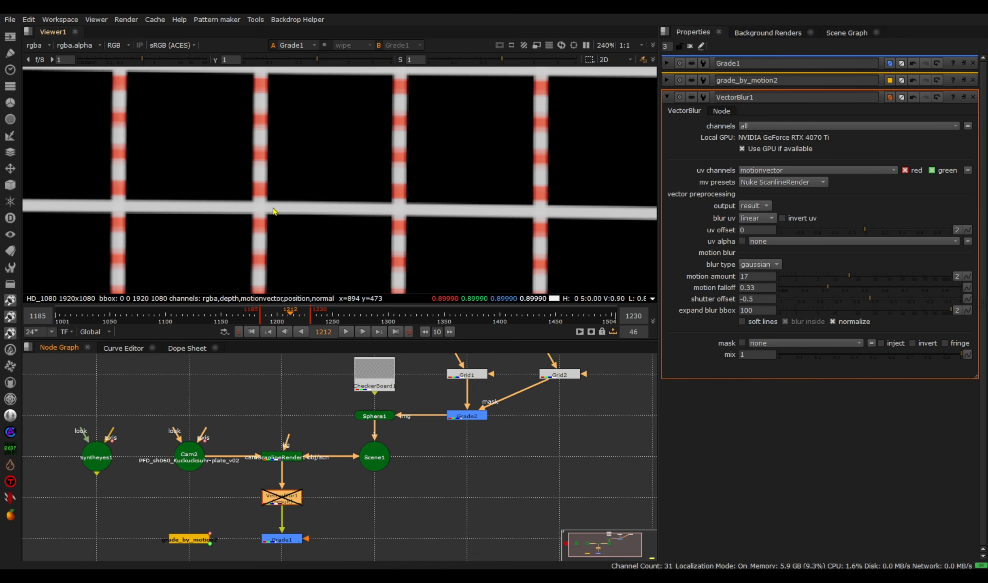
pyautogui.press('d')
# - Set the gain of Grade1 to 1.46
pyautogui.doubleClick(289, 540)
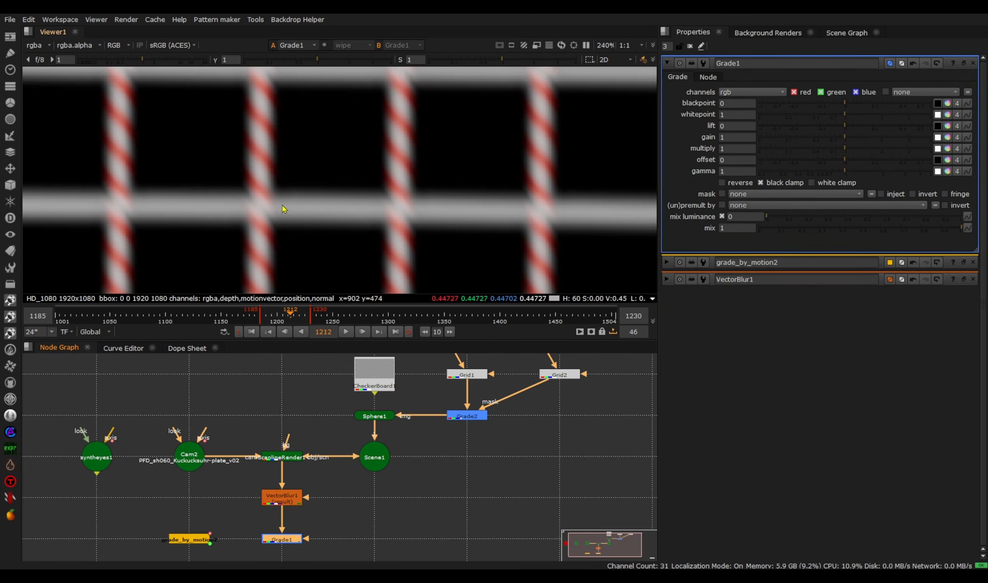
pyautogui.click(738, 137)
pyautogui.write('.4')
pyautogui.press('Return')
pyautogui.press('Up')
pyautogui.write('46')
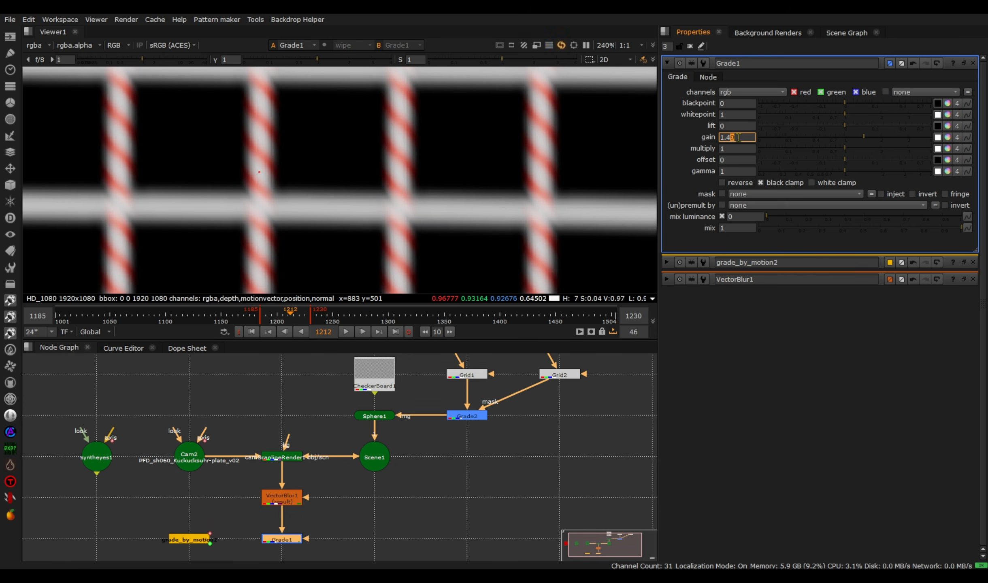
# - Link grade_by_motion2's output curve to the mix value of Grade1 and close the floating properties window
pyautogui.doubleClick(206, 541)
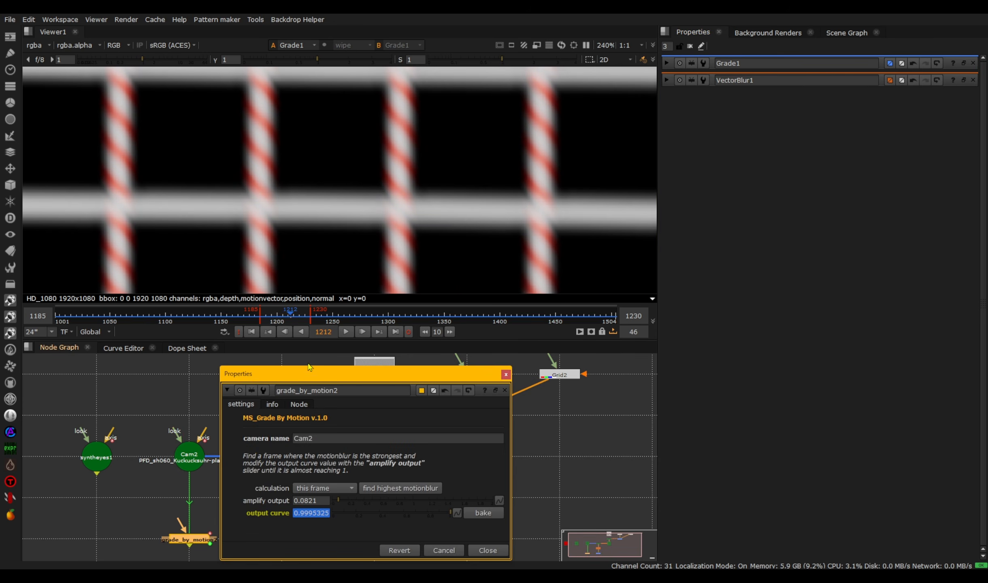
pyautogui.doubleClick(282, 539)
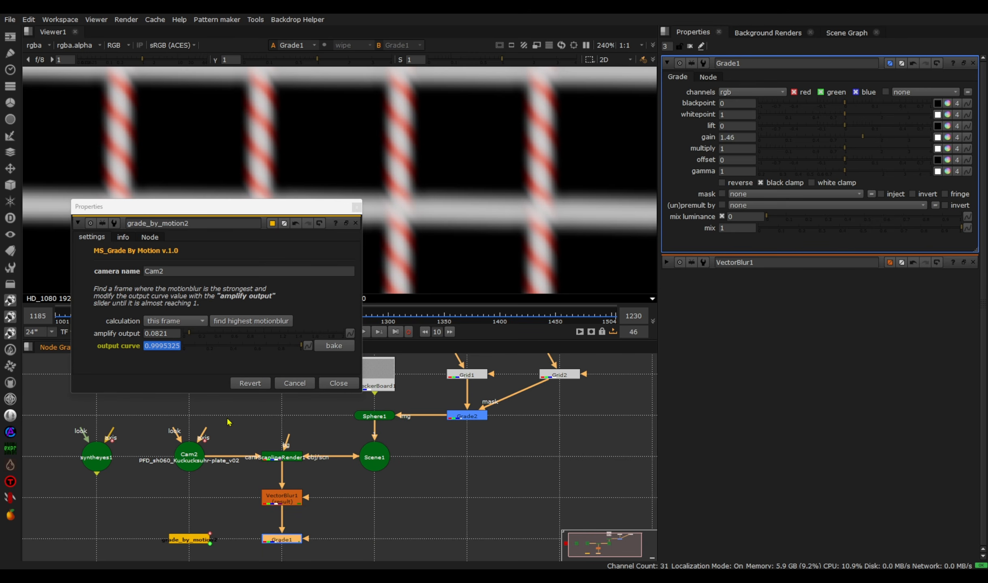
pyautogui.click(160, 347)
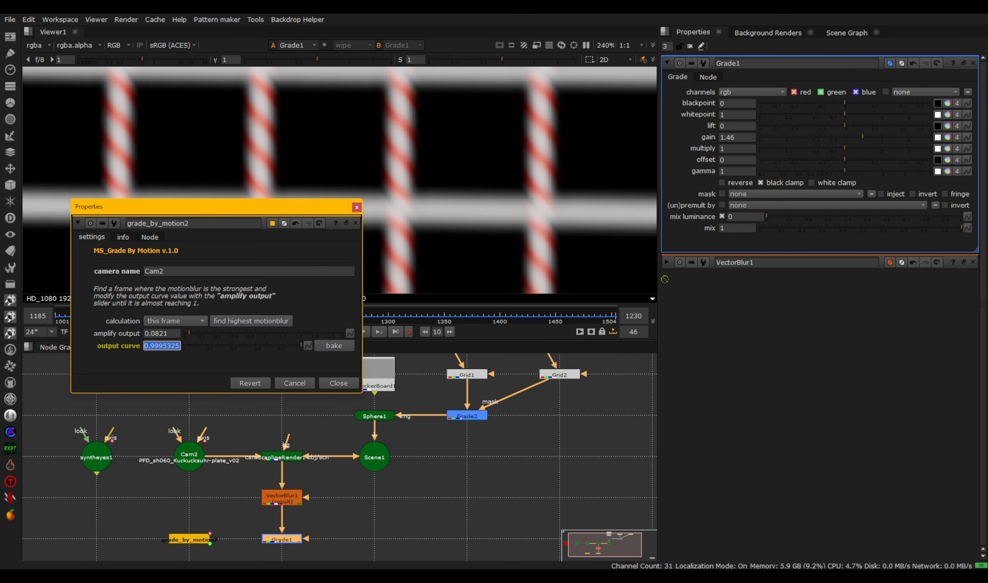
pyautogui.moveTo(741, 231); pyautogui.dragTo(740, 229)
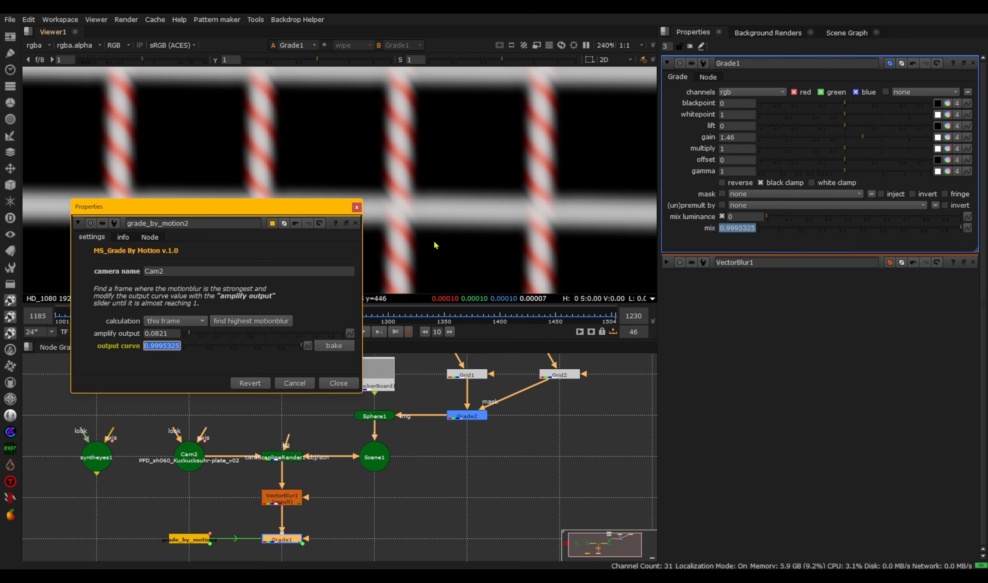
pyautogui.click(357, 206)
# - Toggle Grade1 off and on, and check how its mix follows the motion blur from frame to frame
pyautogui.doubleClick(286, 541)
pyautogui.press('d')
pyautogui.press('d')
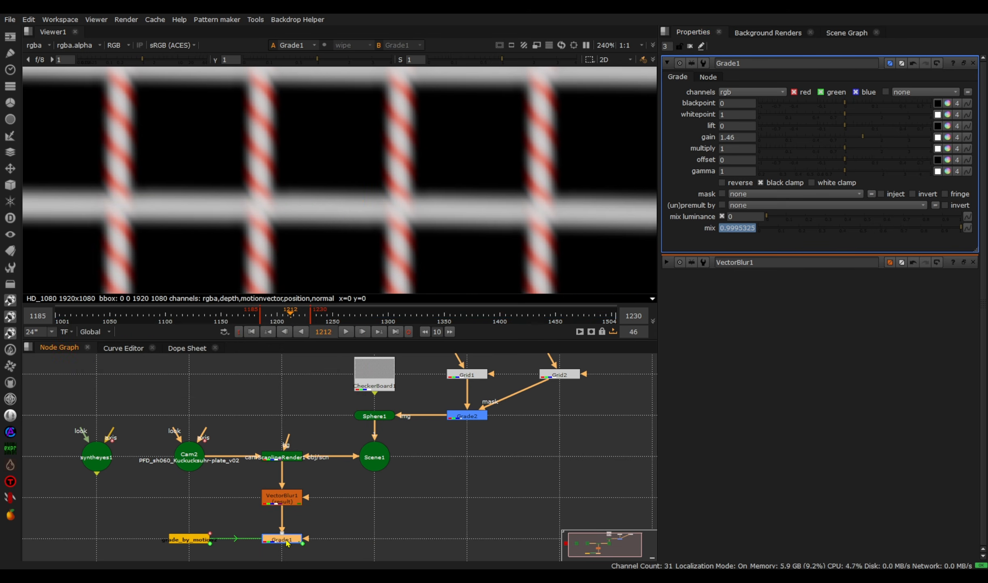
pyautogui.click(285, 331)
pyautogui.click(284, 332)
pyautogui.click(285, 331)
pyautogui.click(285, 332)
pyautogui.click(284, 332)
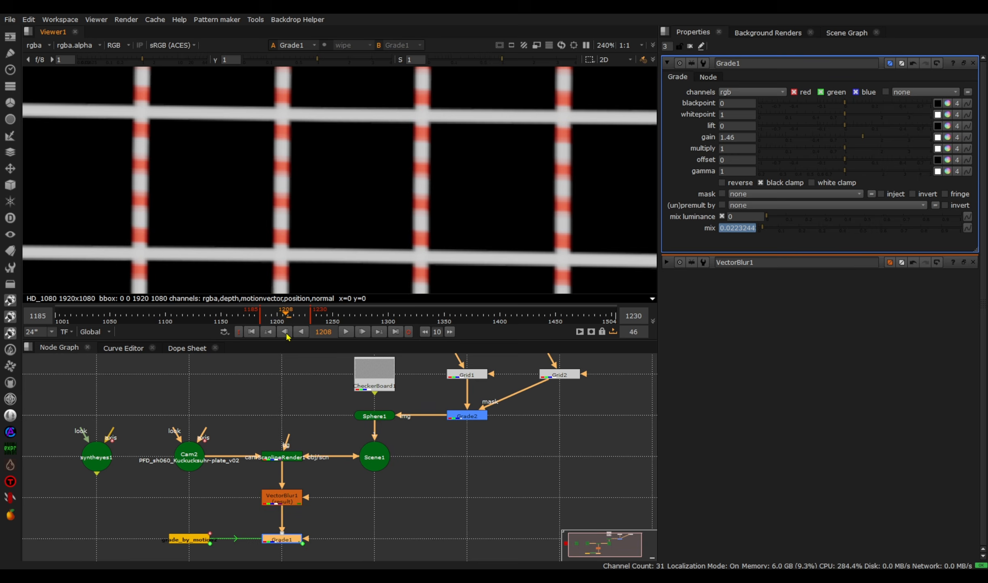
pyautogui.click(363, 332)
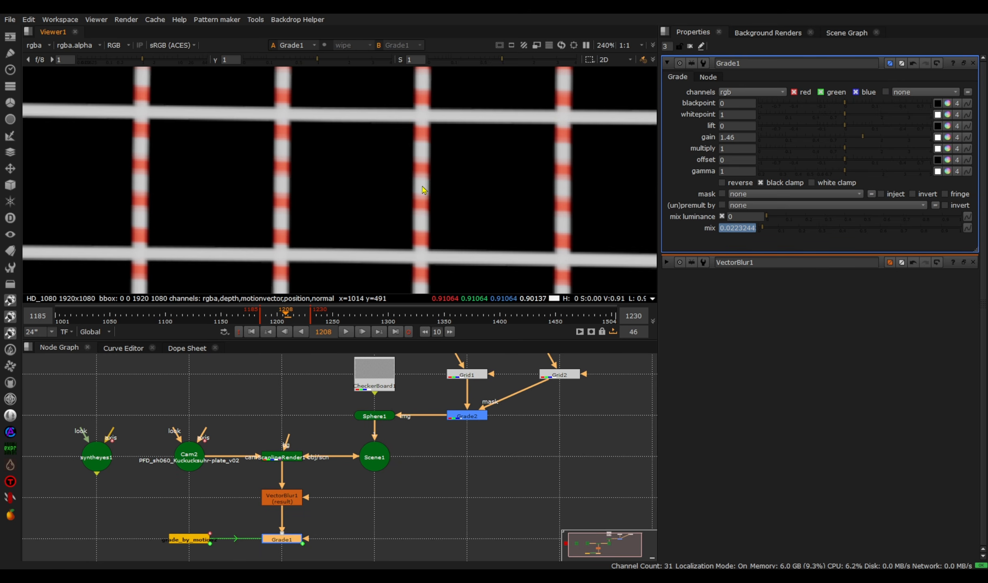
pyautogui.click(368, 332)
pyautogui.click(369, 332)
pyautogui.click(368, 332)
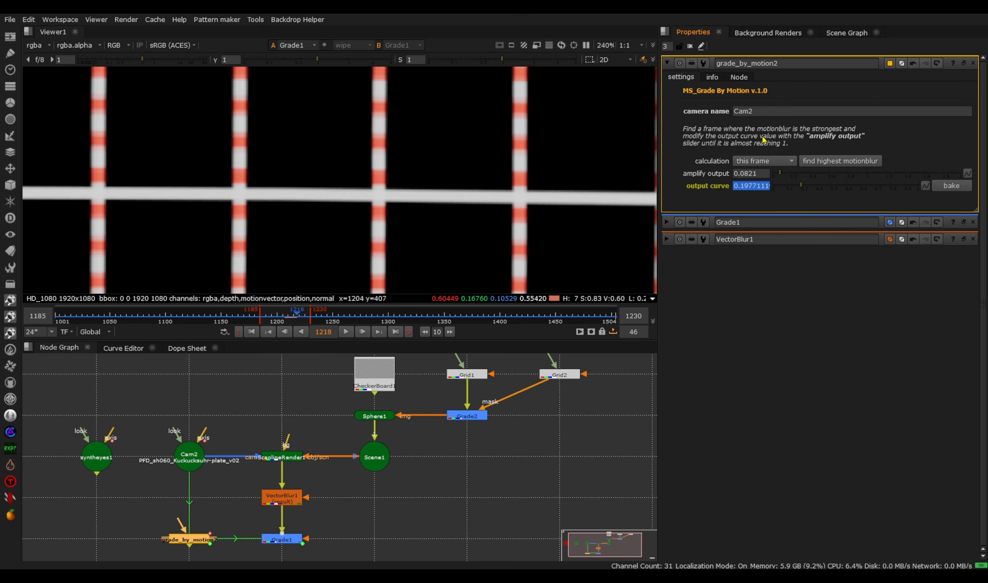
# - Examine the calculation options of grade_by_motion2 and their descriptions, keeping "this frame"
pyautogui.click(760, 162)
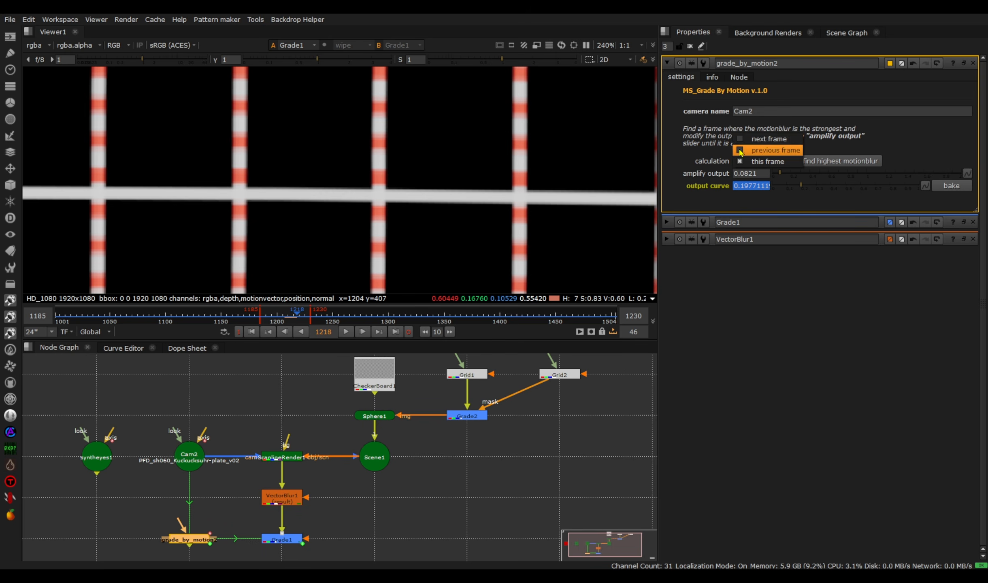
pyautogui.click(714, 142)
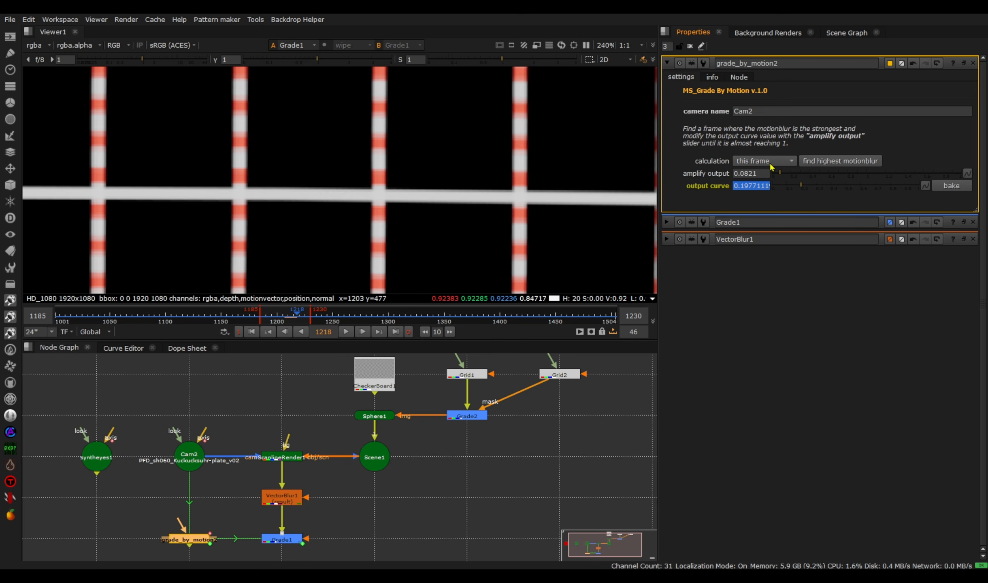
pyautogui.moveTo(772, 167)
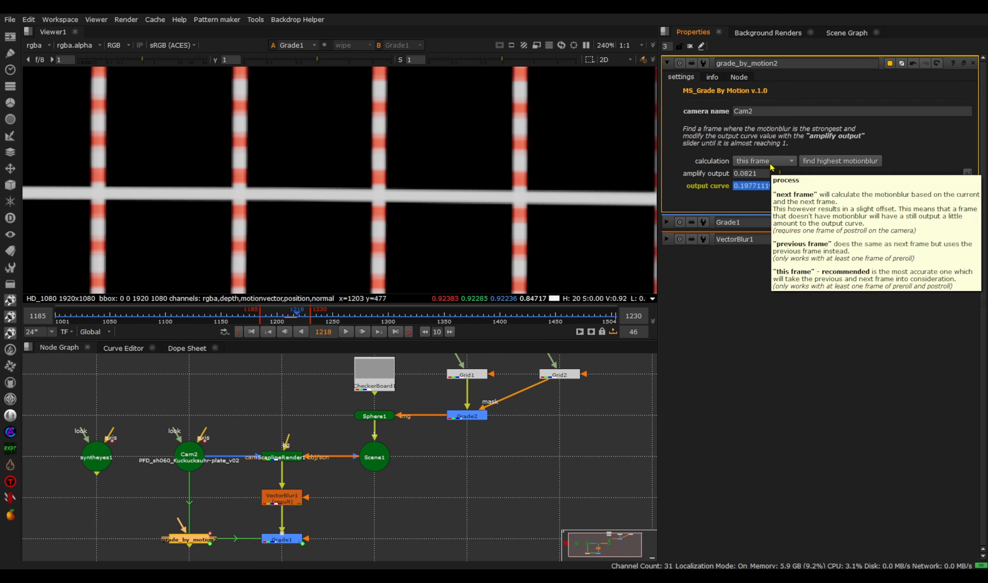
pyautogui.click(771, 166)
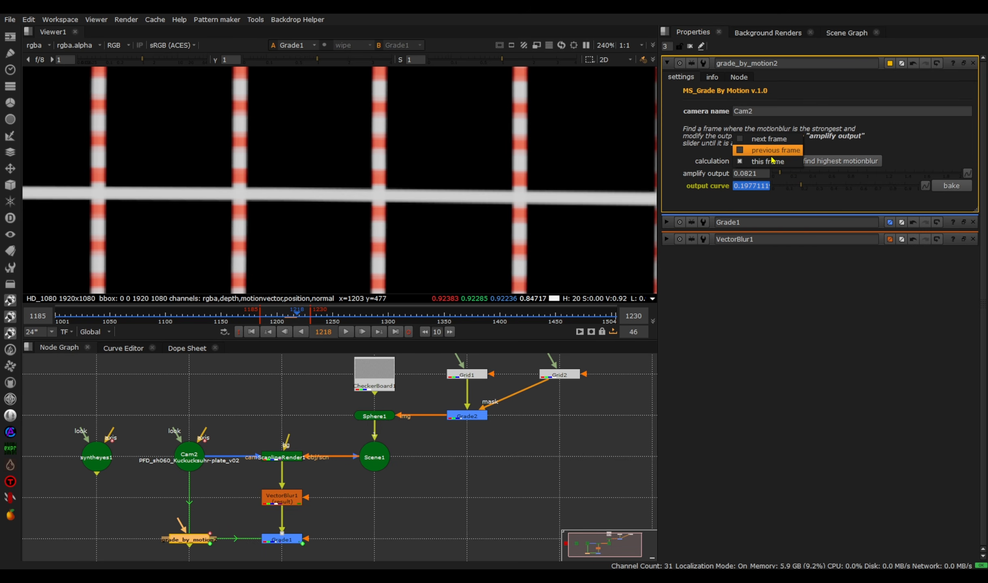
pyautogui.click(841, 144)
pyautogui.moveTo(791, 161)
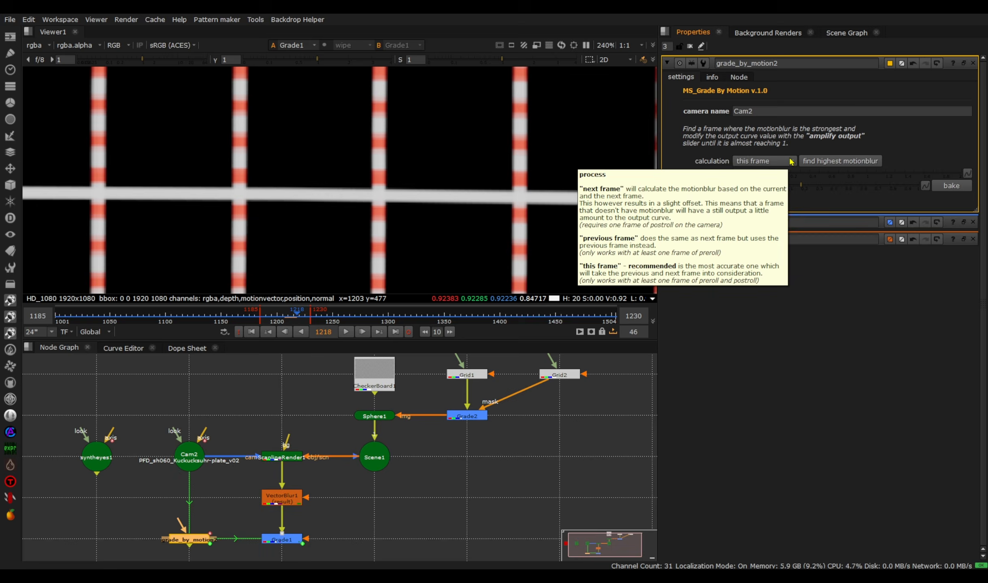
pyautogui.click(789, 162)
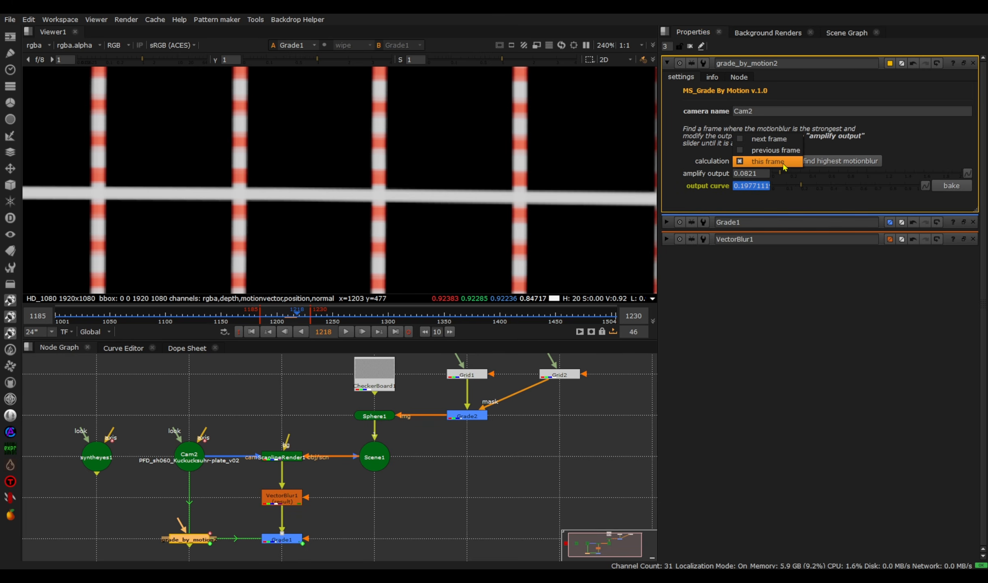
pyautogui.click(824, 147)
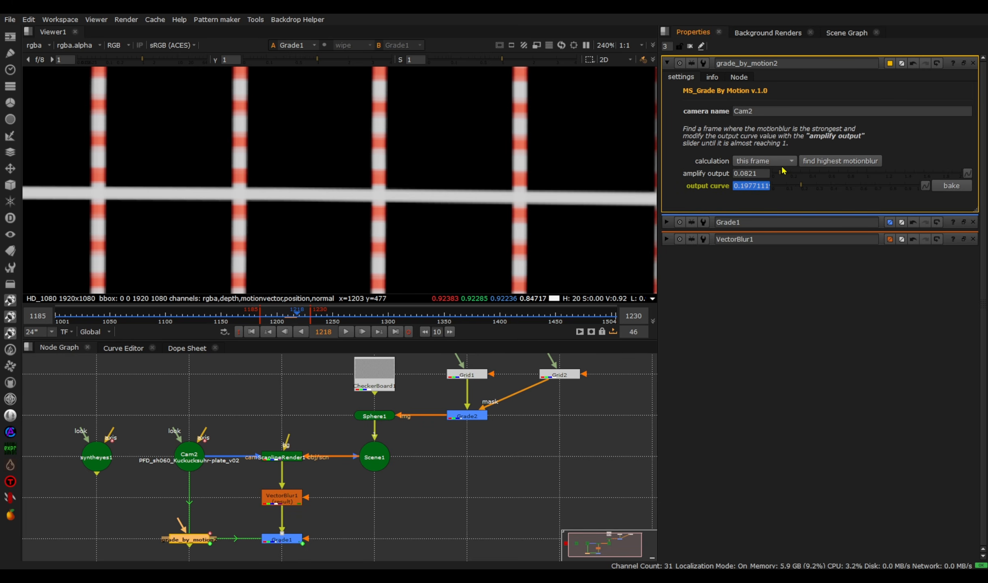
pyautogui.moveTo(783, 171)
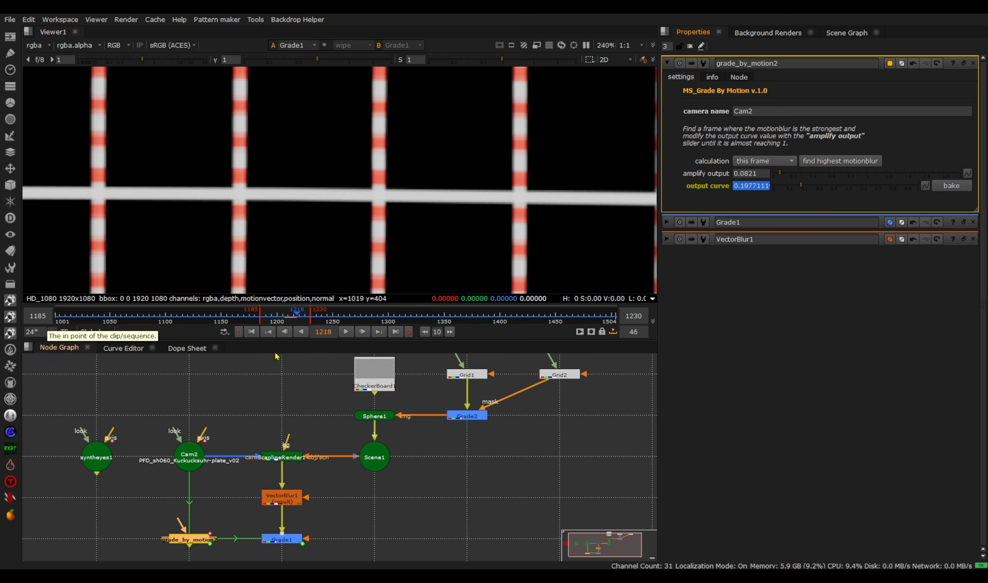
# - Move the playhead to the range's first frame, 1185
pyautogui.click(260, 336)
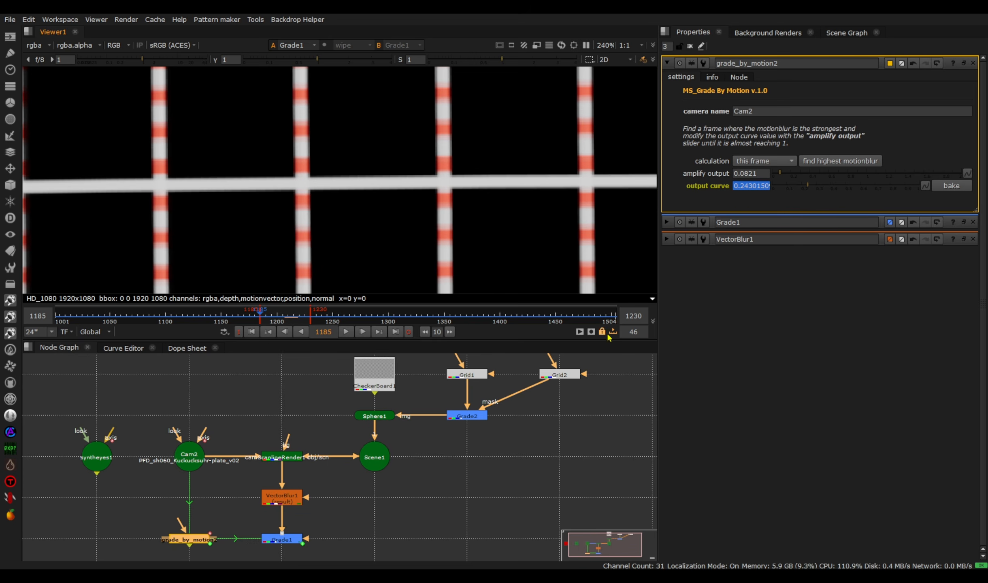